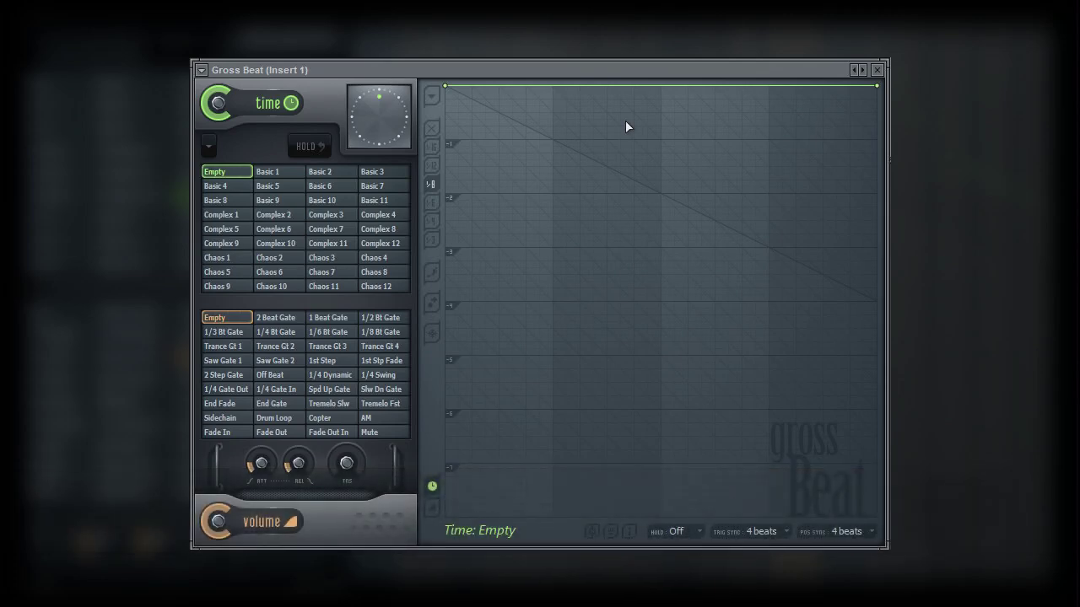
Switch the Gross Beat envelope editor to the Step Editor tool for stepped drawing
left_click(436, 275)
Add step-down and step-up points at each beat plus small first-beat steps, dipping deepest near beat three
left_click(554, 140)
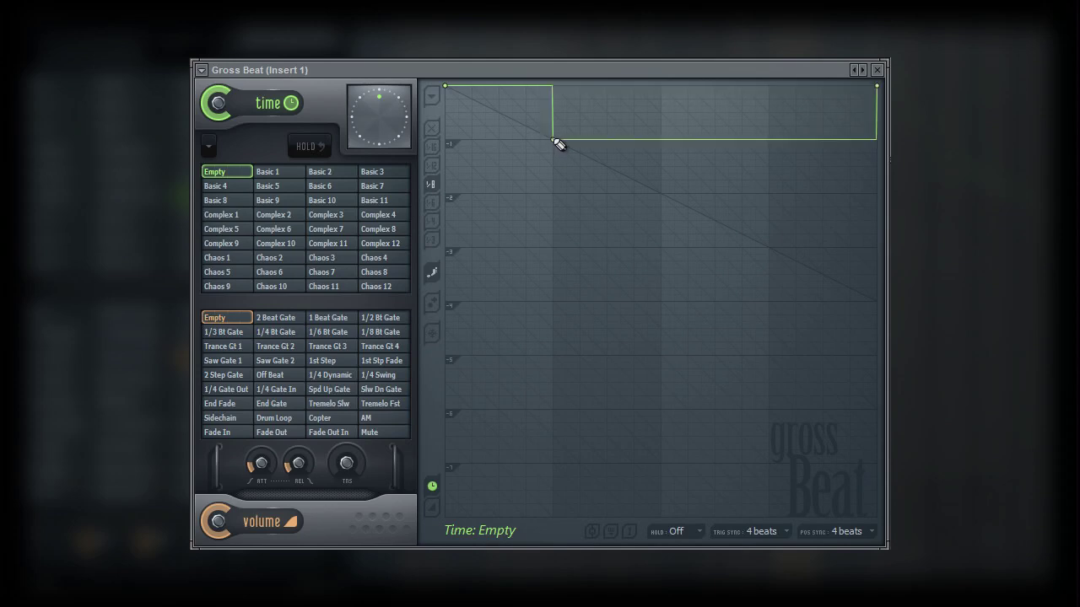
left_click(661, 112)
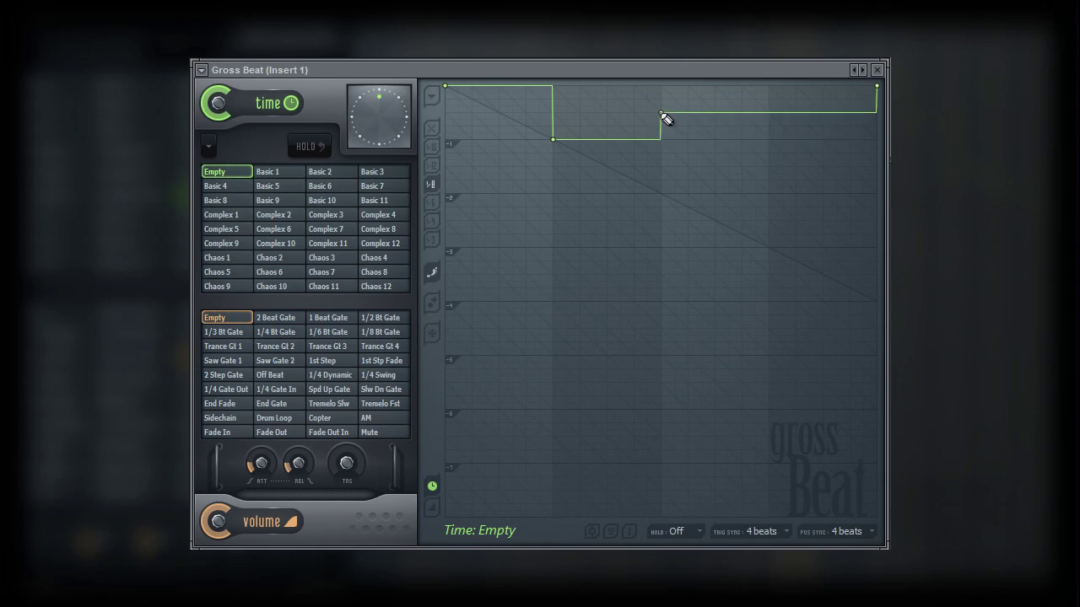
left_click(715, 166)
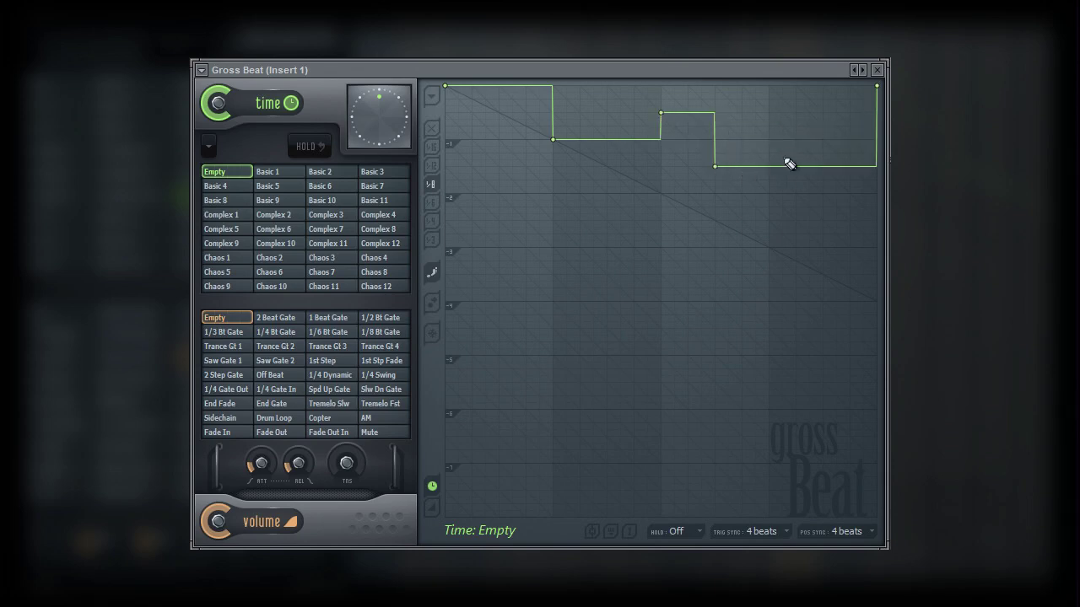
left_click(770, 141)
left_click(824, 113)
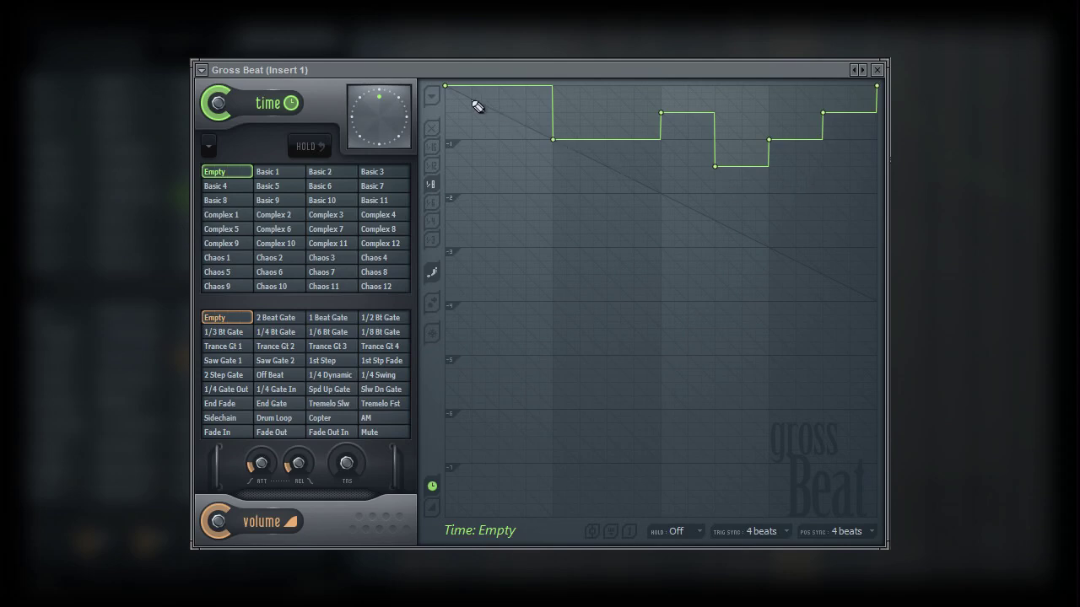
mouse_move(474, 87)
left_mouse_down()
mouse_move(475, 117)
mouse_move(499, 131)
mouse_move(511, 104)
mouse_move(525, 102)
mouse_move(530, 133)
mouse_move(547, 136)
mouse_move(563, 103)
mouse_move(583, 103)
mouse_move(586, 122)
mouse_move(619, 140)
mouse_move(633, 102)
mouse_move(674, 102)
mouse_move(701, 140)
left_mouse_up()
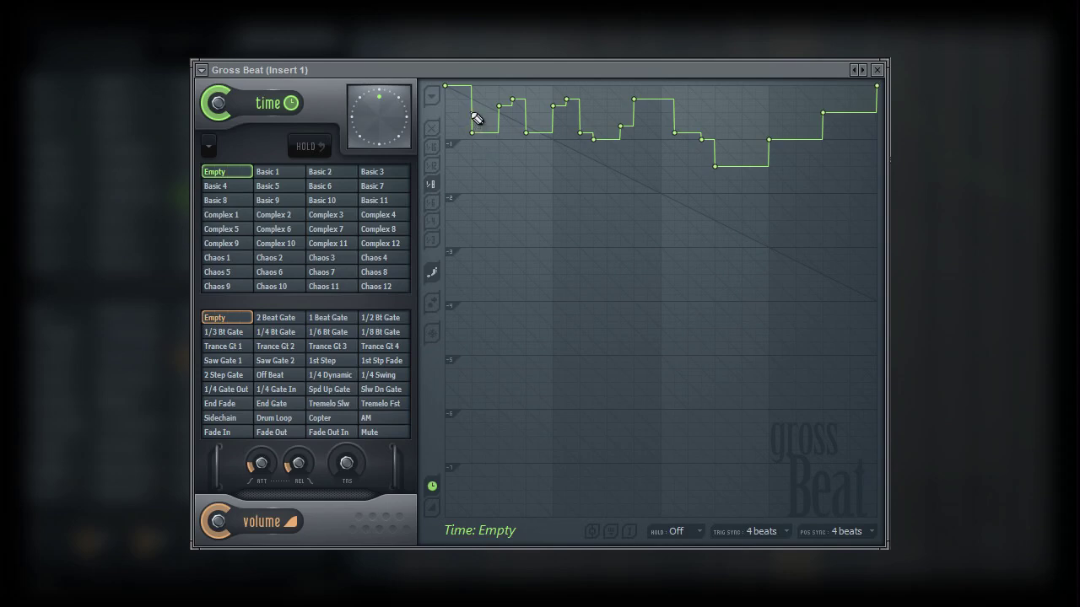
Drag across the whole bar to flatten the steps into one level just below the top
left_click_drag(471, 110, 848, 118)
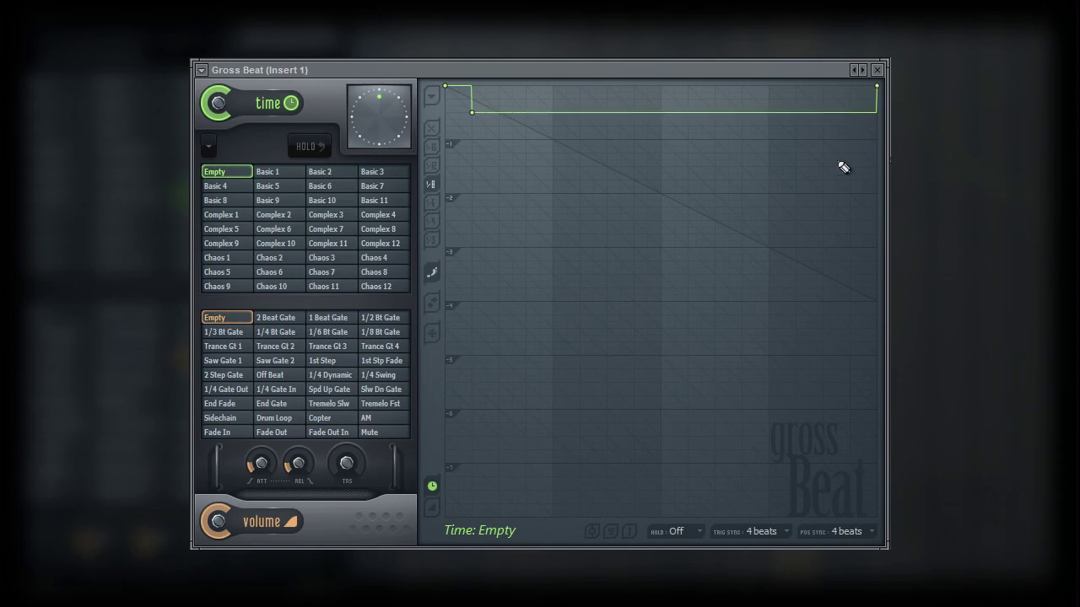
Lower the envelope from the second beat onward with small descending steps
left_click_drag(557, 144, 749, 150)
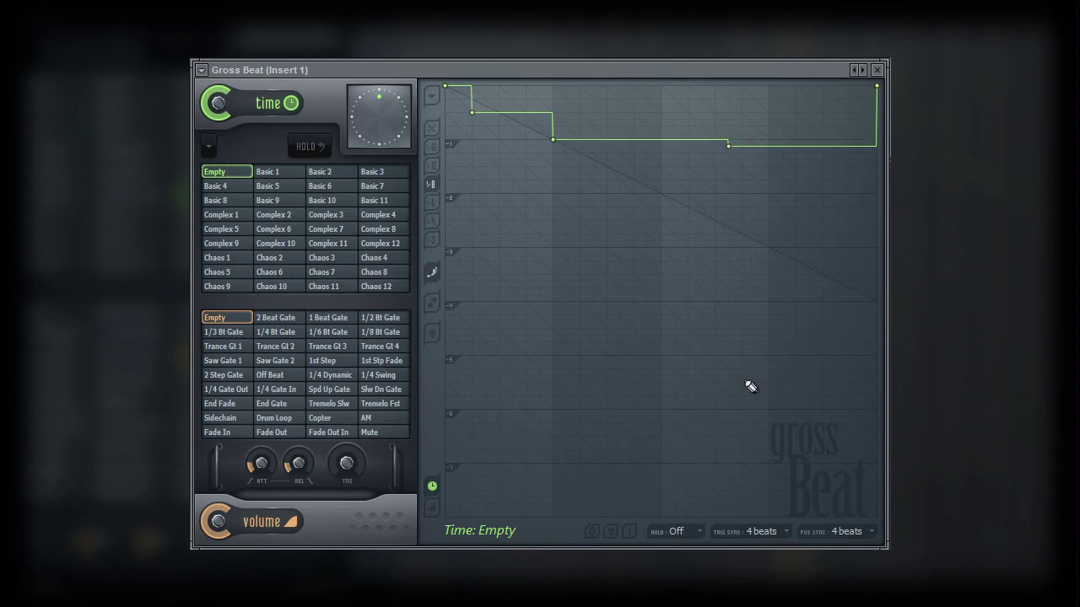
left_click(472, 142)
mouse_move(477, 148)
left_mouse_down()
mouse_move(503, 166)
mouse_move(490, 166)
mouse_move(523, 173)
left_mouse_up()
Set snap to 1/12, add more descending steps toward the third beat, then turn snap off (X)
left_click(431, 165)
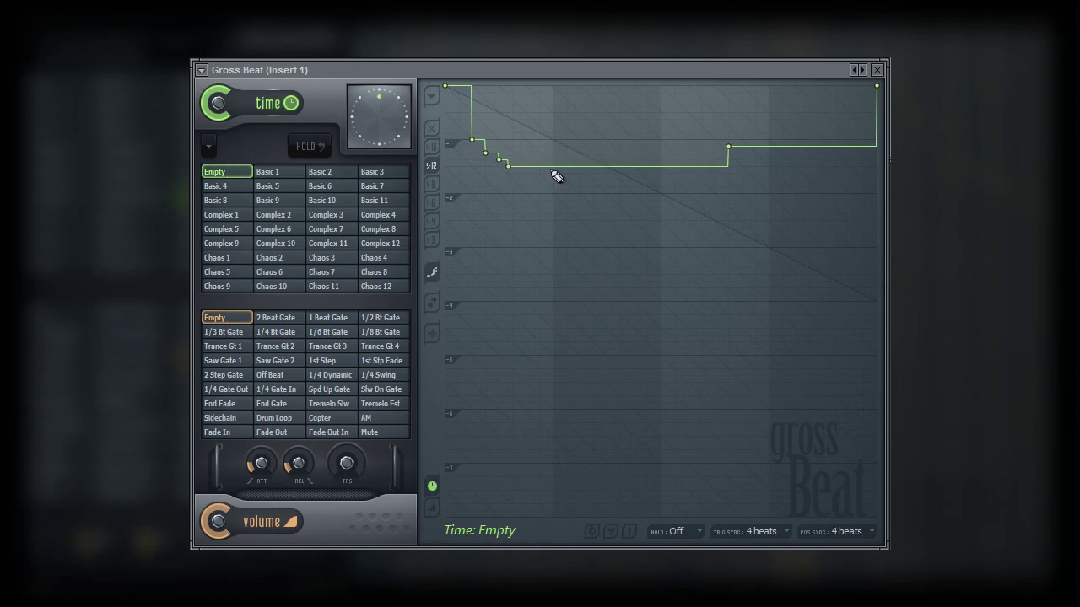
left_click(555, 175)
left_click(588, 182)
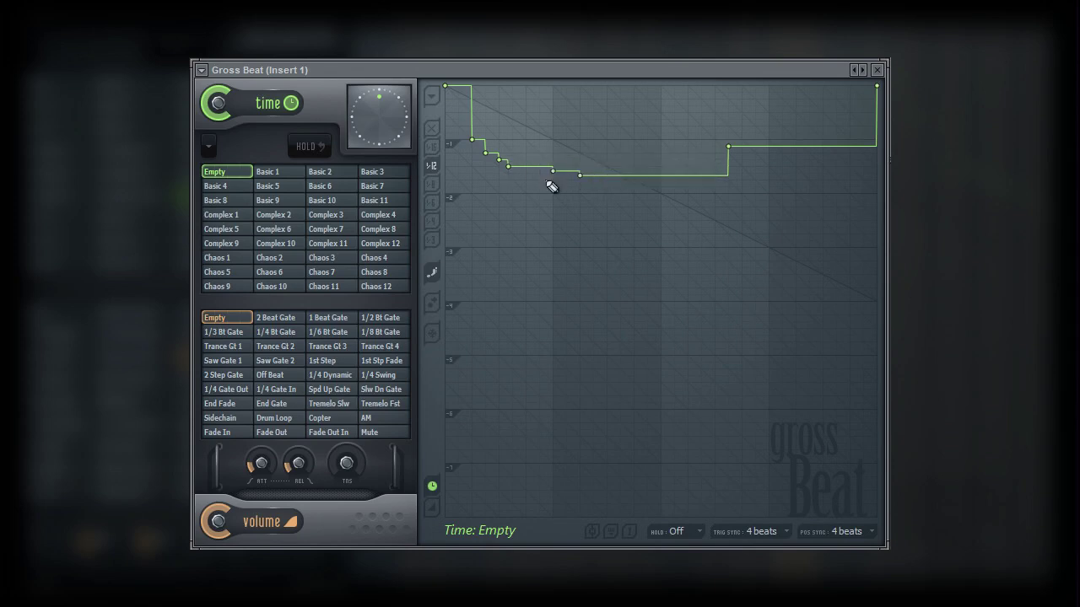
left_click(431, 184)
left_click(637, 186)
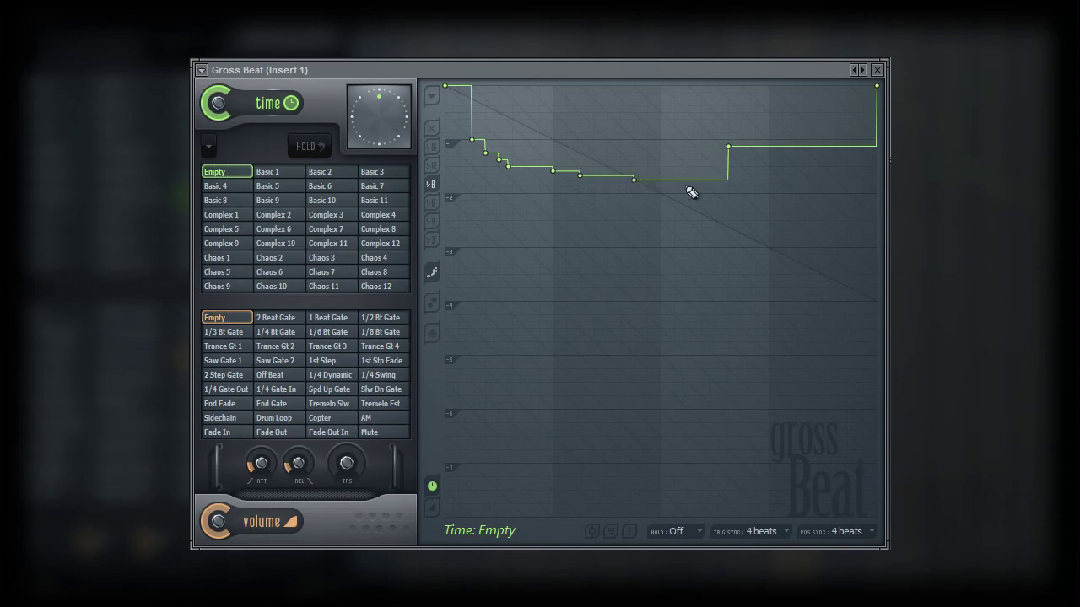
left_click(692, 192)
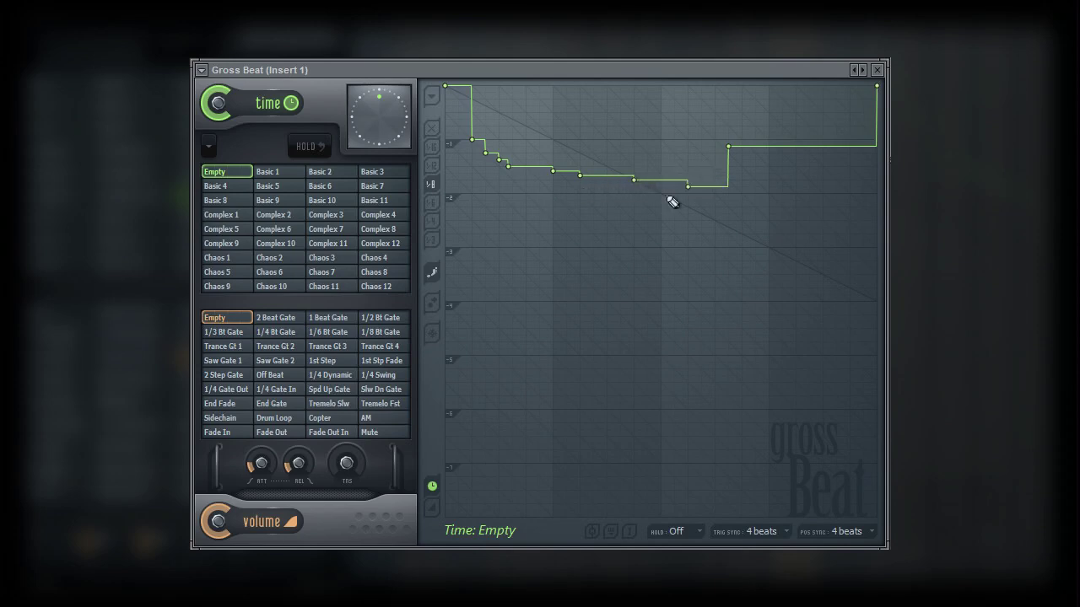
left_click(434, 131)
Draw a freehand curve rising into a hump and sloping right, then load the Complex 1 time preset
mouse_move(452, 100)
left_mouse_down()
mouse_move(499, 157)
mouse_move(544, 181)
mouse_move(564, 121)
mouse_move(584, 113)
mouse_move(627, 189)
mouse_move(700, 109)
mouse_move(763, 194)
mouse_move(805, 159)
mouse_move(810, 122)
mouse_move(845, 124)
mouse_move(882, 189)
left_mouse_up()
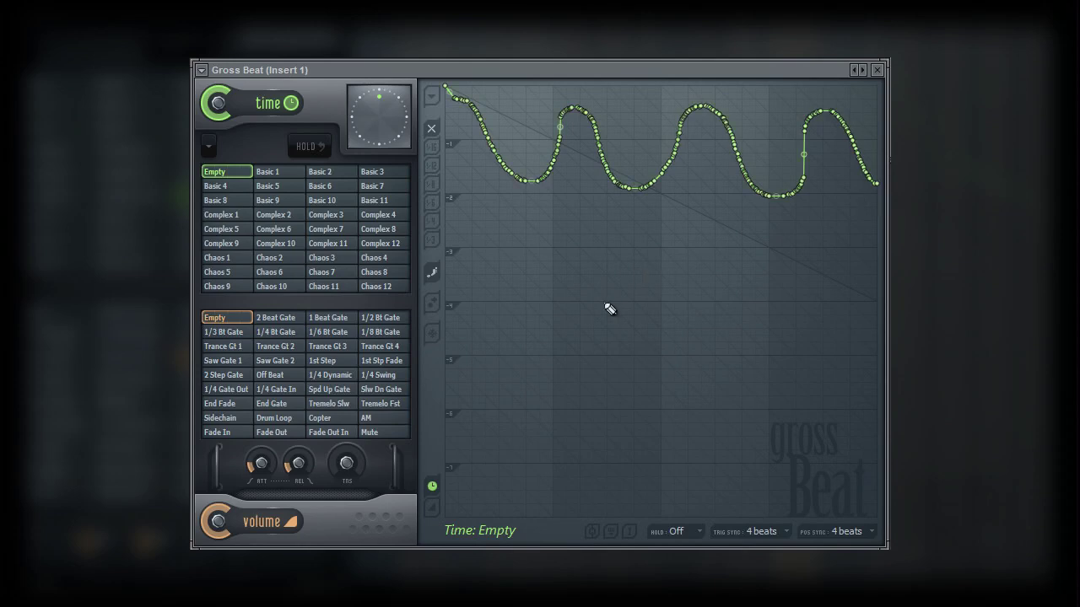
mouse_move(470, 151)
left_mouse_down()
mouse_move(580, 99)
mouse_move(657, 110)
mouse_move(775, 173)
mouse_move(882, 203)
left_mouse_up()
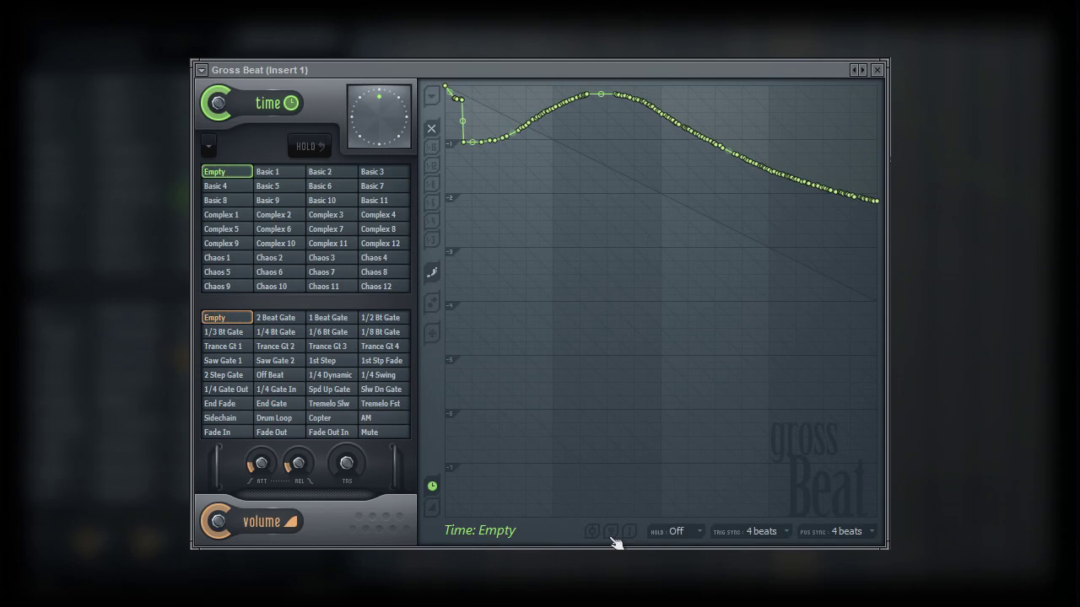
left_click(227, 215)
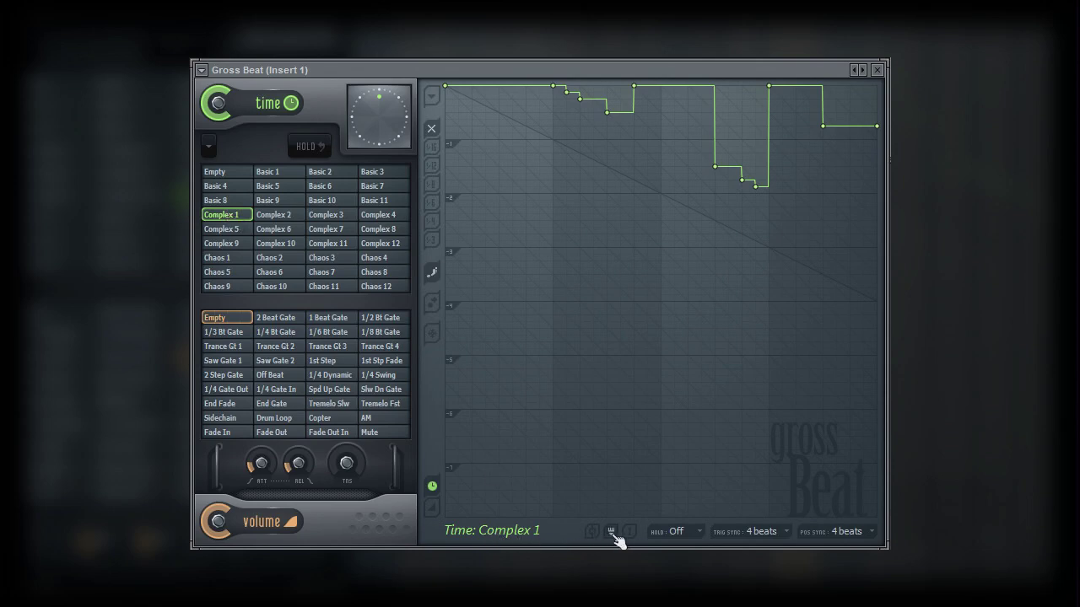
Compare the Basic 11 and Complex 1 time presets by flipping between them, ending on Complex 1
left_click(384, 206)
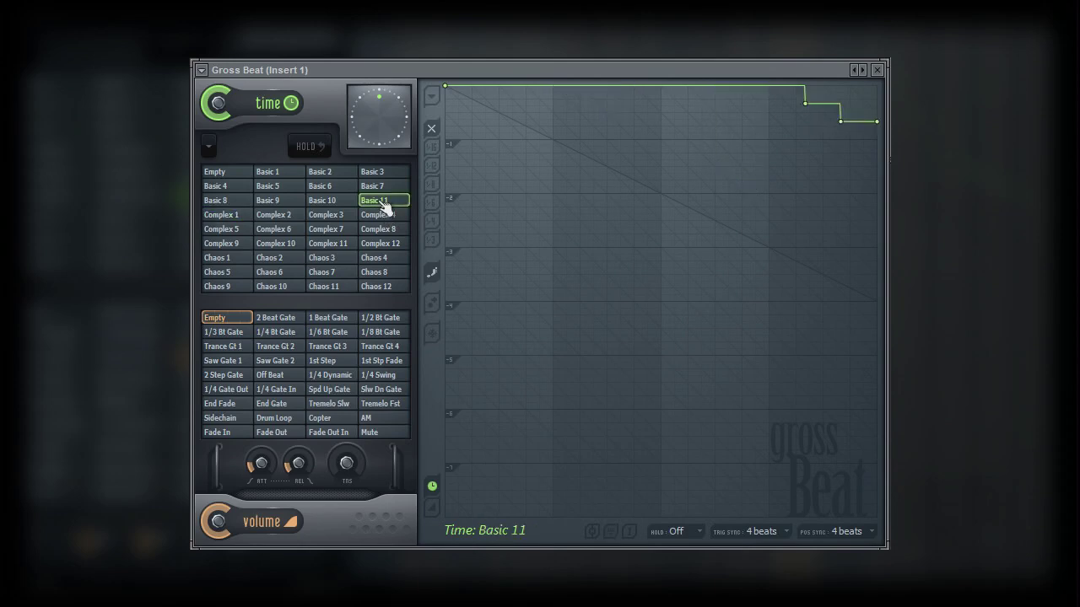
scroll(384, 206, "down", 1)
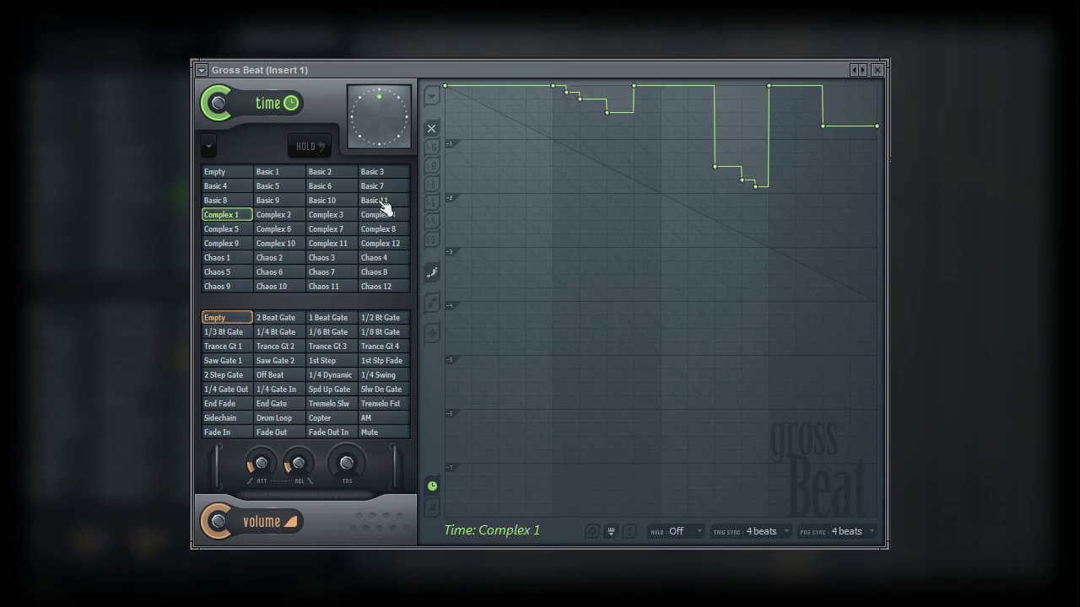
scroll(383, 206, "up", 1)
scroll(384, 206, "down", 1)
scroll(384, 205, "up", 1)
scroll(384, 206, "down", 1)
scroll(384, 206, "up", 1)
scroll(384, 206, "down", 1)
scroll(383, 206, "up", 1)
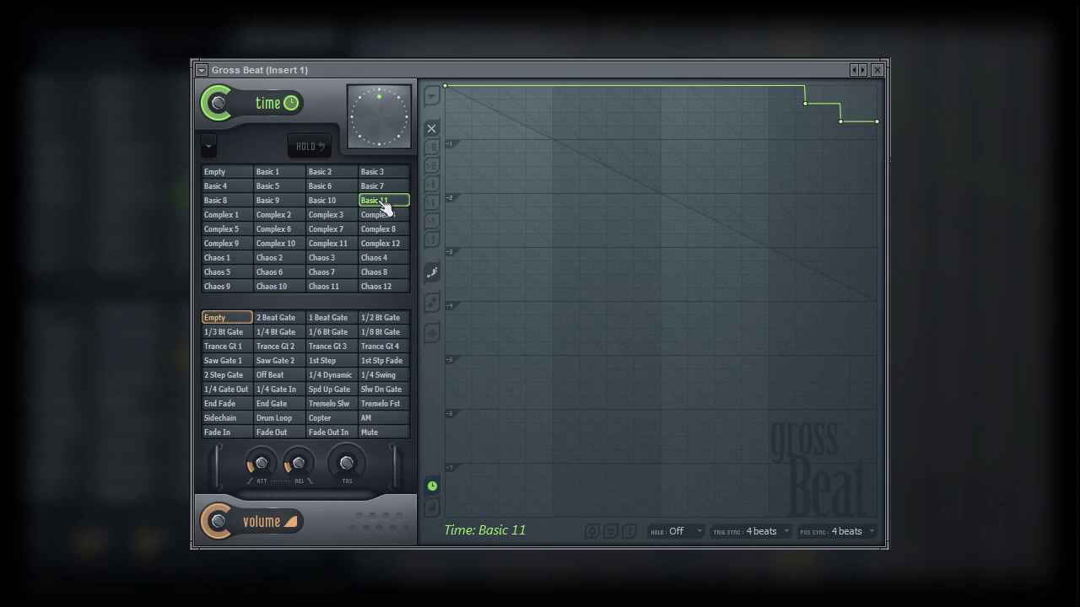
scroll(384, 206, "down", 1)
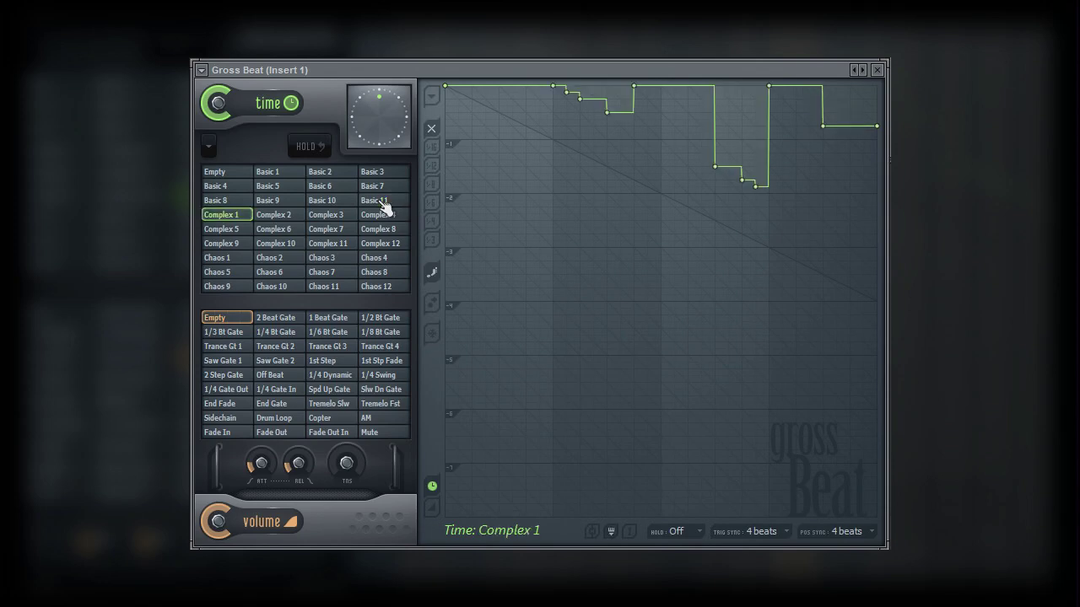
scroll(383, 206, "up", 1)
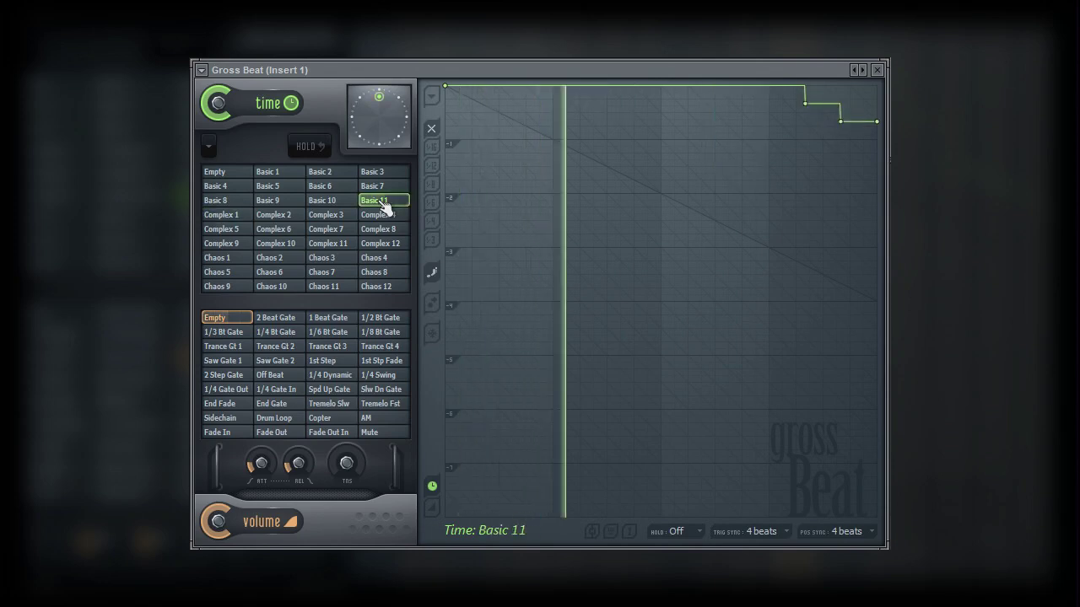
scroll(384, 206, "down", 1)
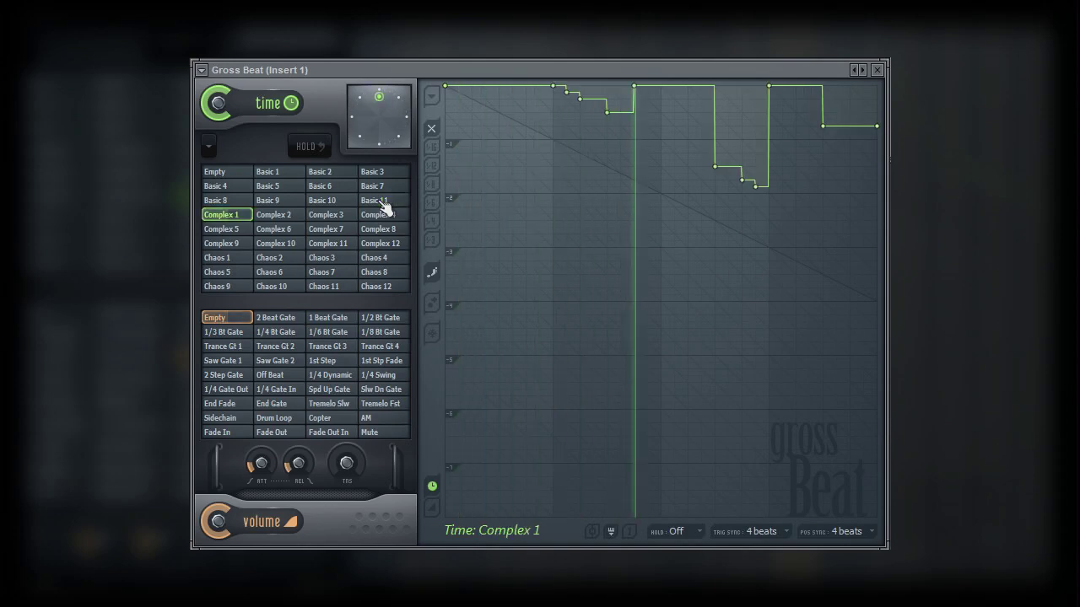
scroll(384, 205, "up", 1)
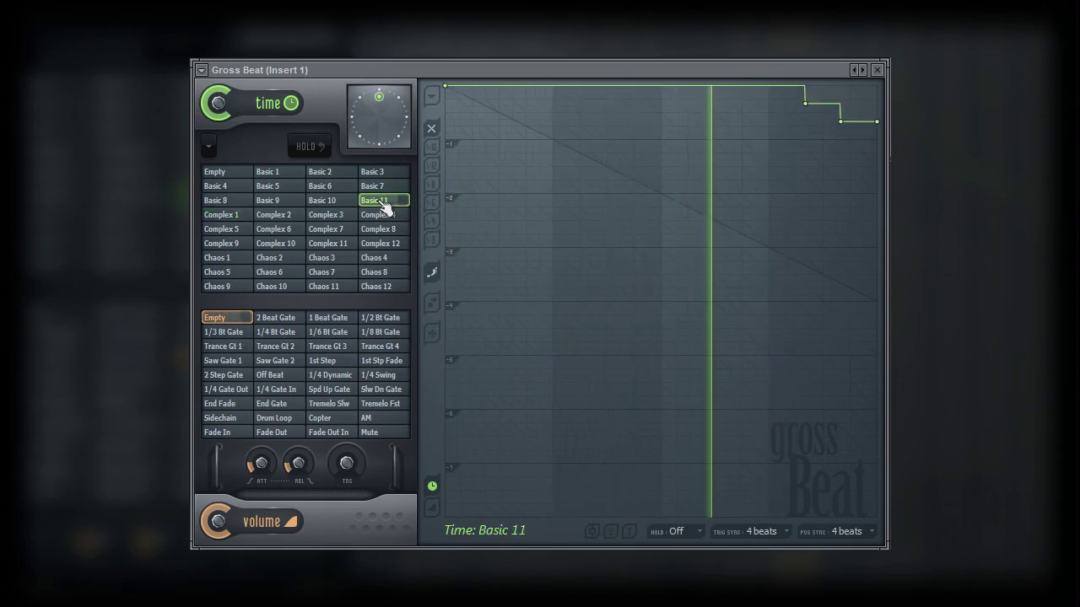
scroll(383, 206, "down", 1)
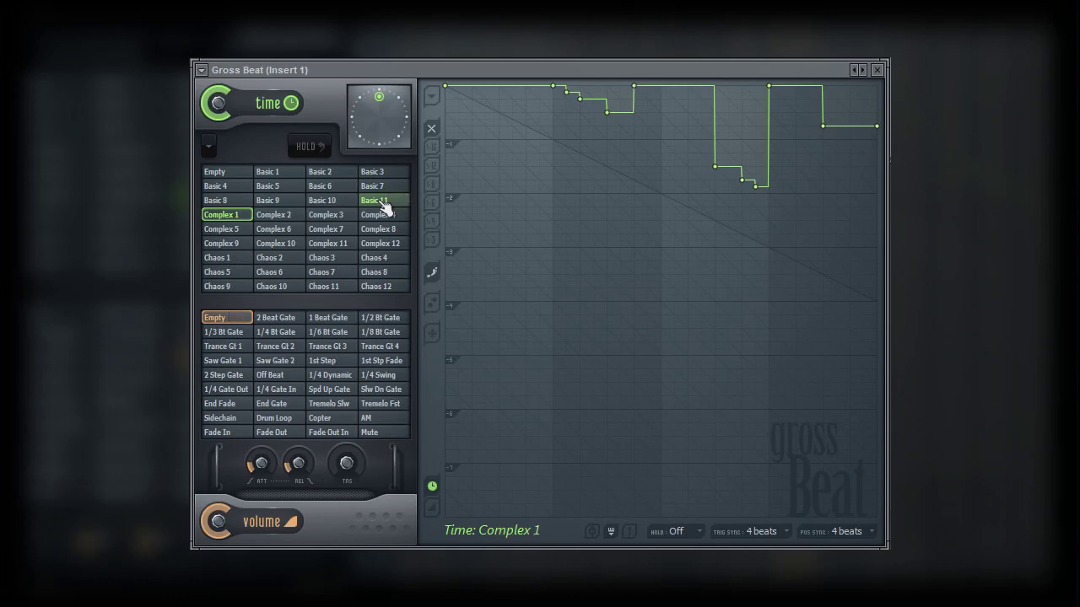
scroll(384, 206, "up", 1)
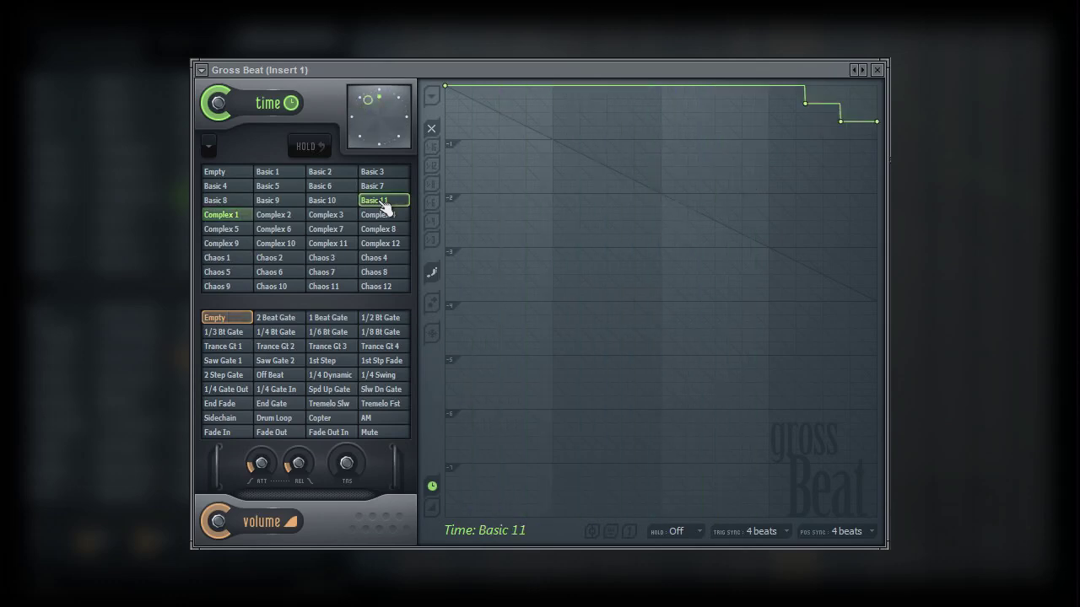
scroll(383, 206, "down", 1)
scroll(384, 205, "up", 1)
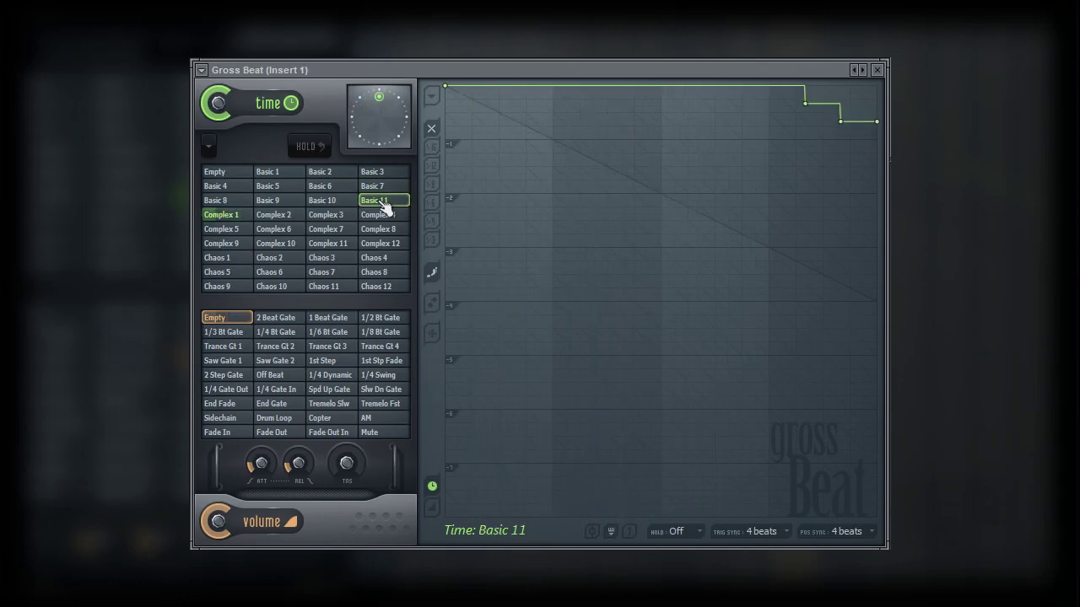
scroll(384, 206, "down", 1)
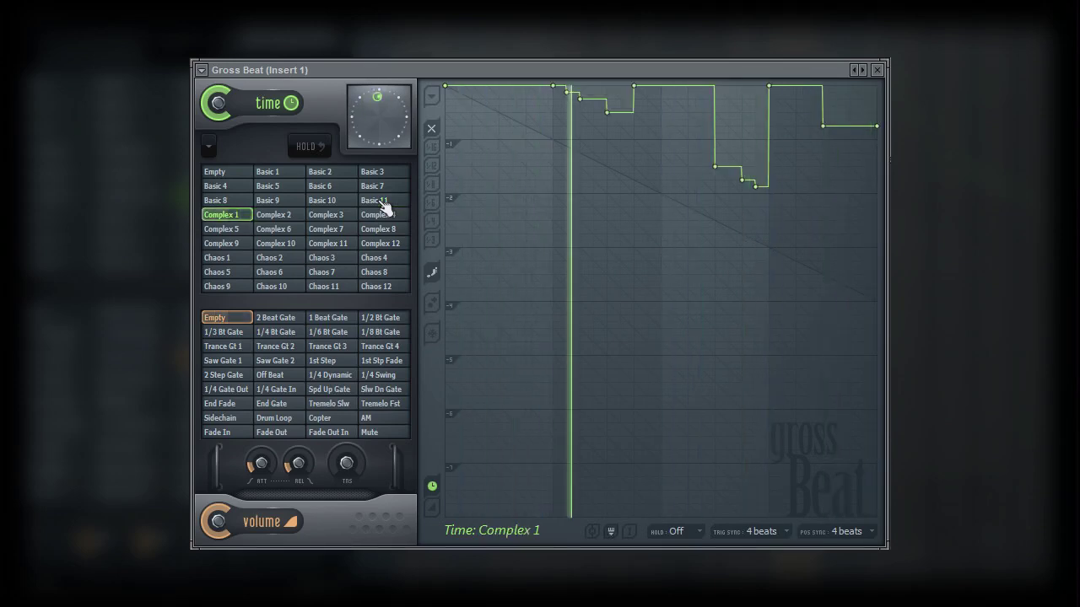
left_click(384, 206)
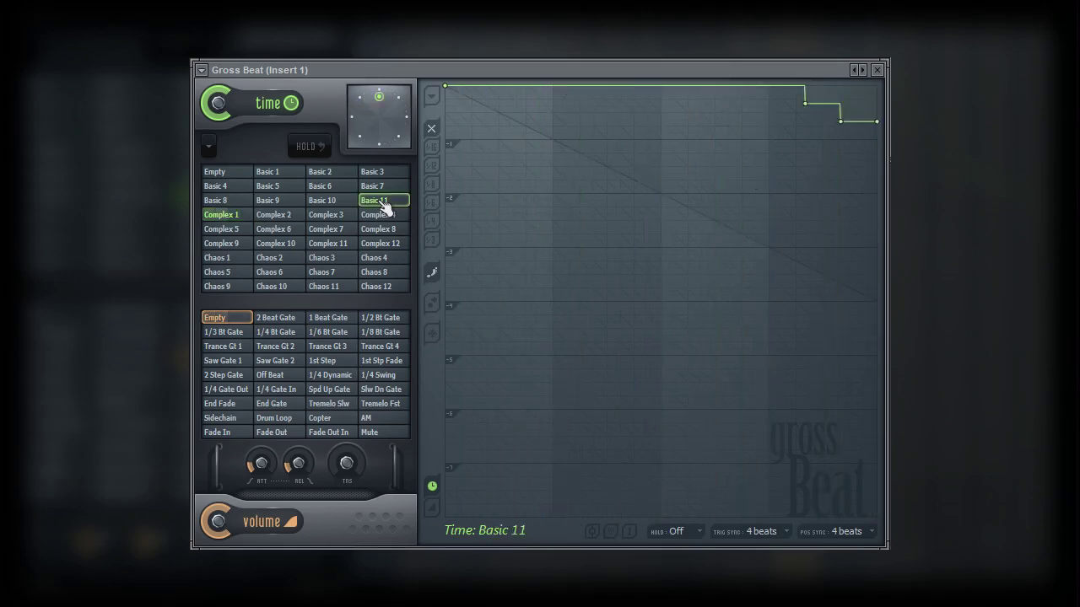
scroll(384, 206, "down", 1)
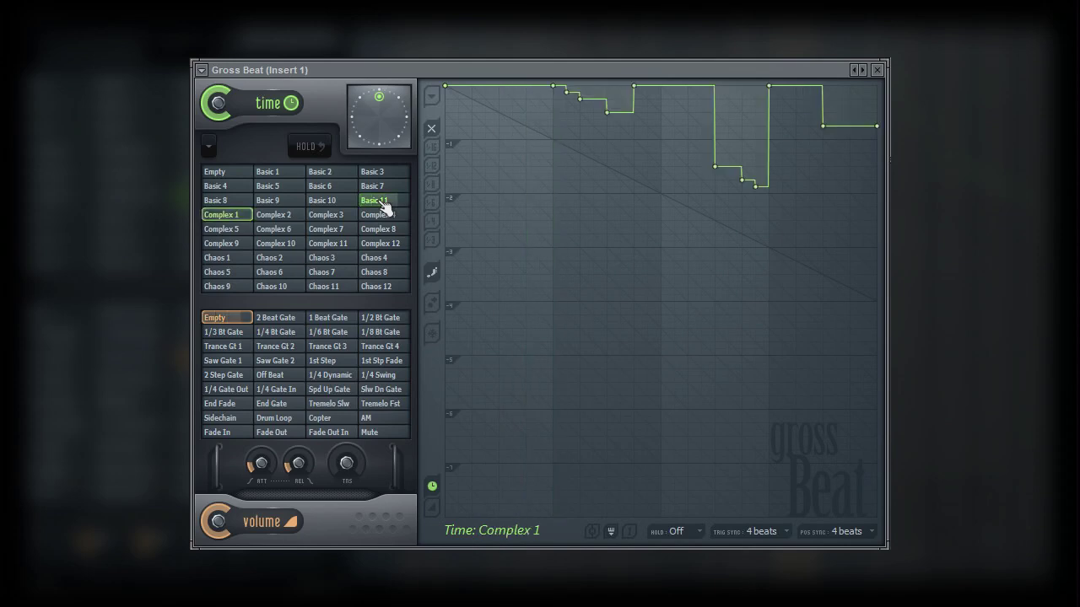
Try Basic 11 again, return to the Complex 1 time preset, and start playback
left_click(384, 206)
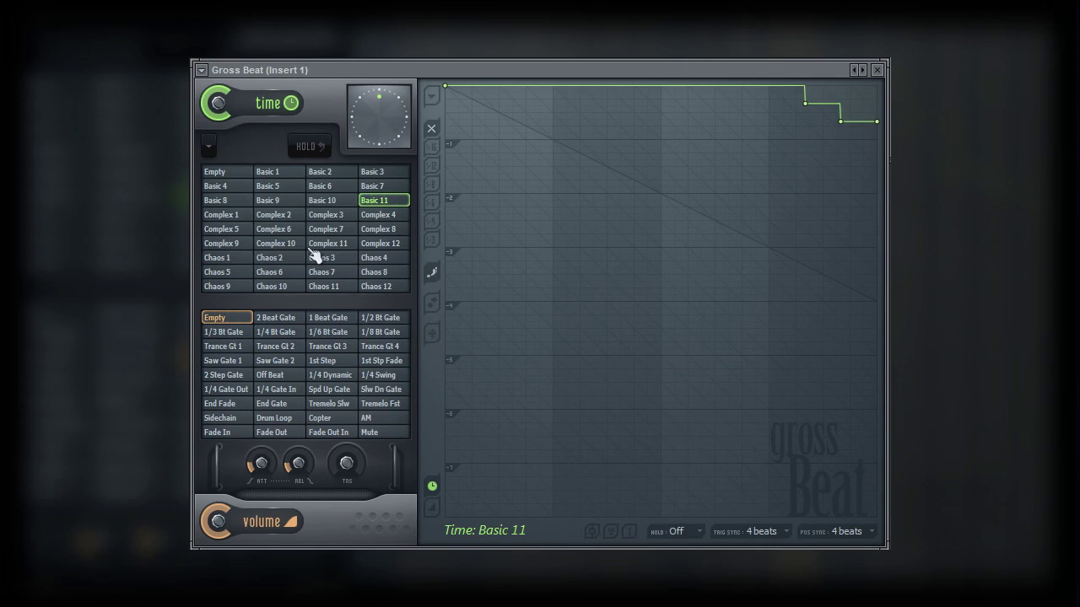
left_click(231, 215)
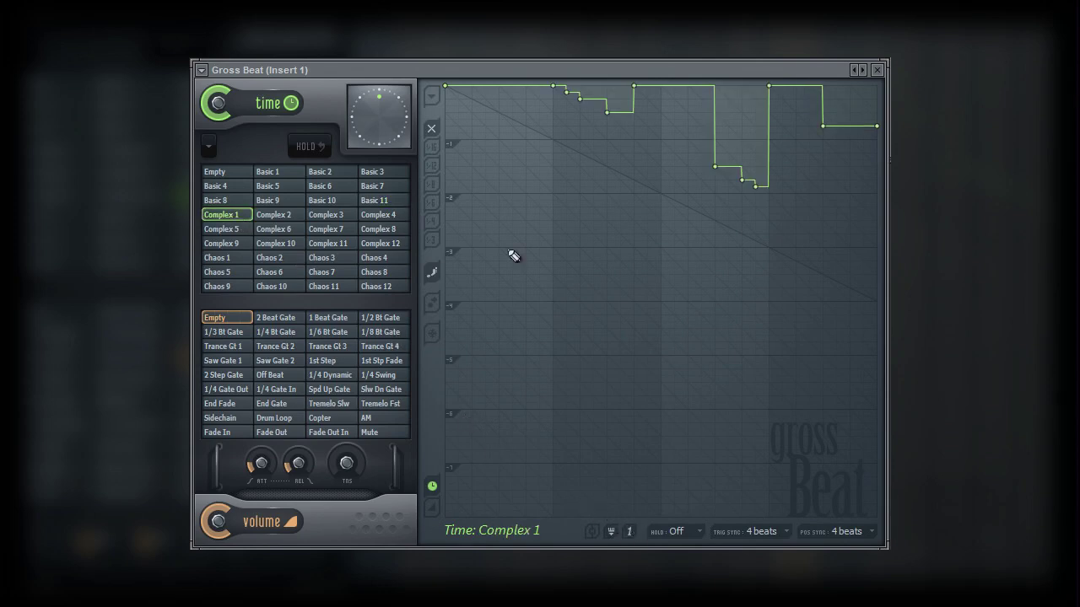
key("space")
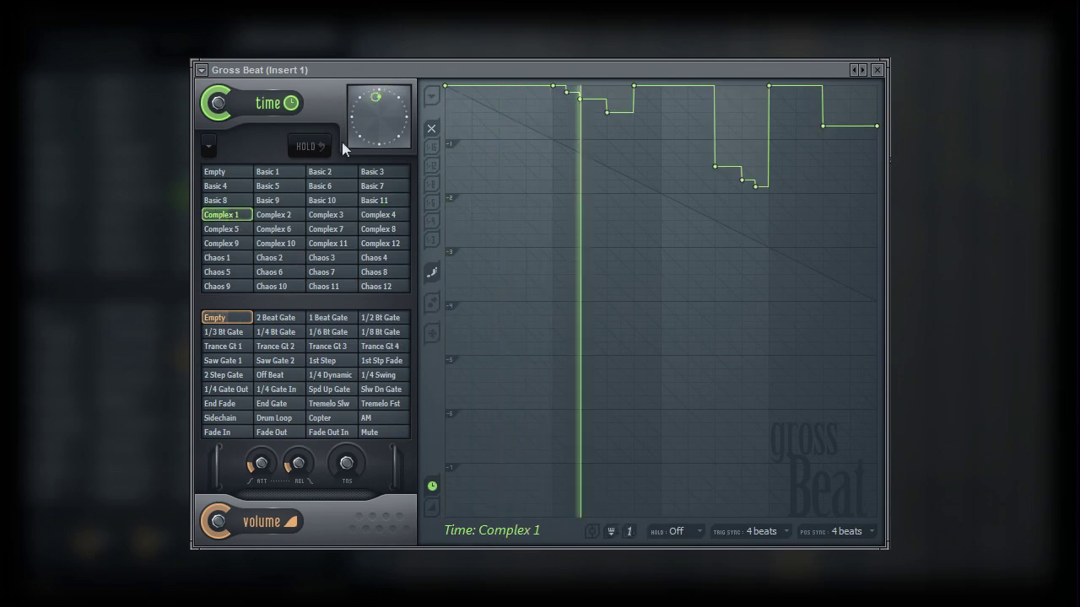